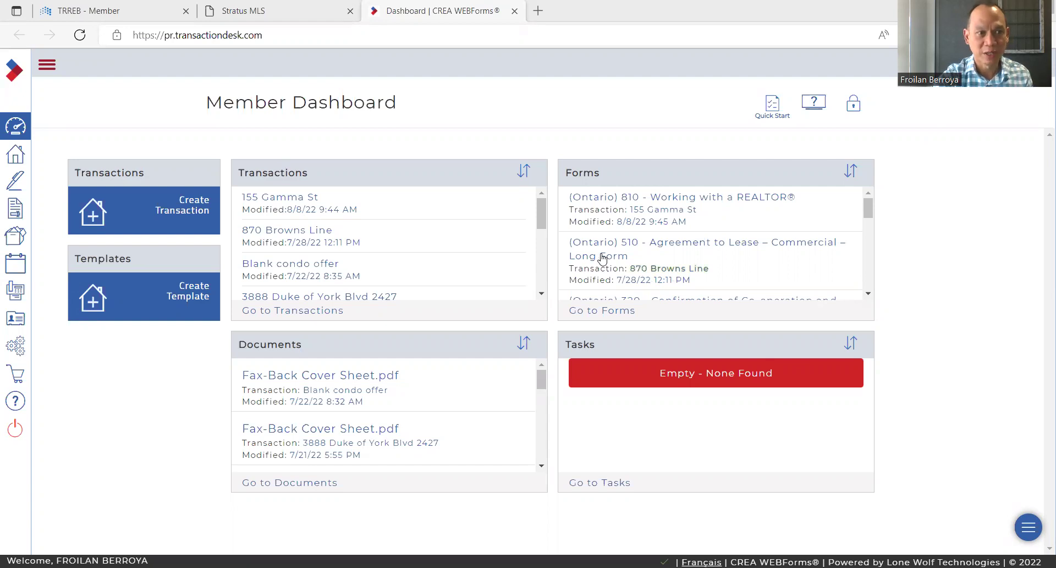
Check the 41 Simmons Blvd MLS listing, then start a new transaction in WEBForms
click(242, 11)
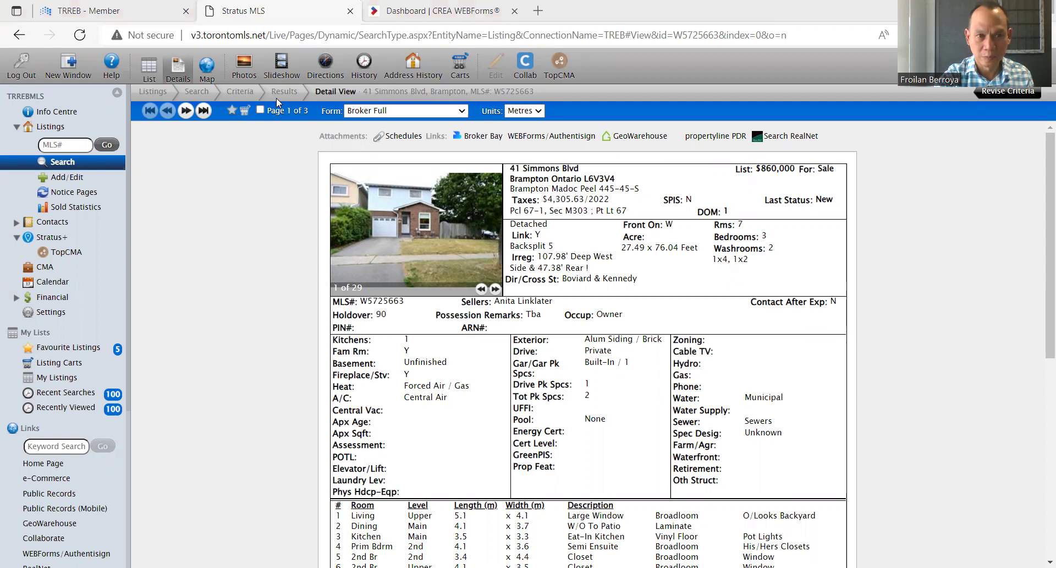
key(ctrl+Tab)
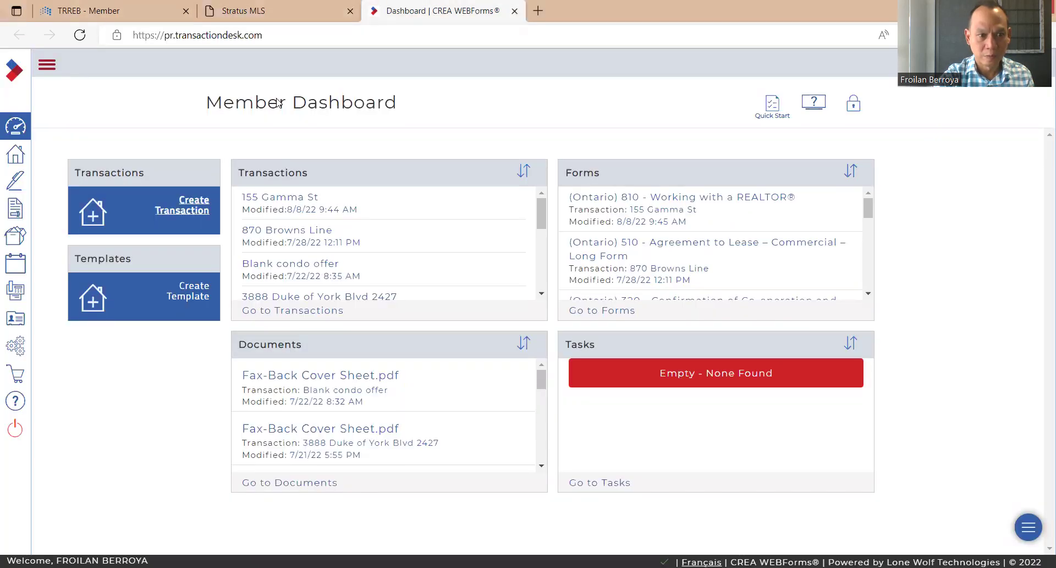
click(199, 209)
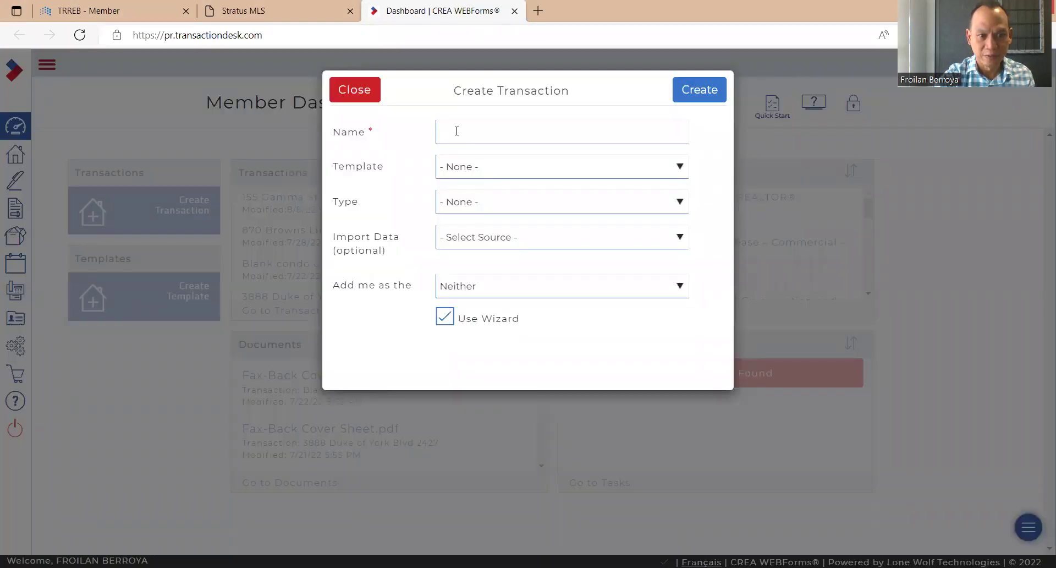
key(ctrl+shift+Tab)
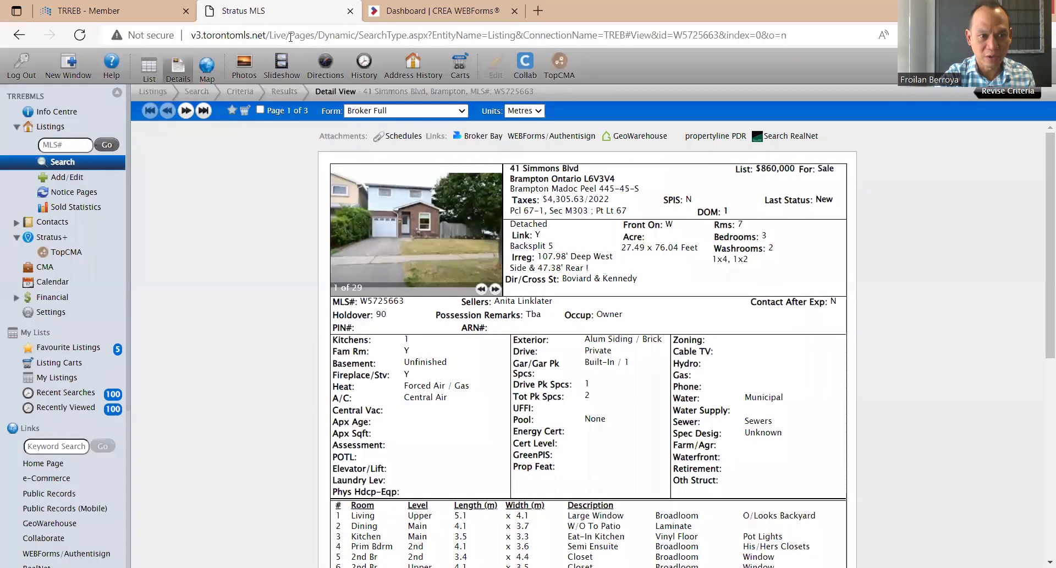
drag(515, 168, 592, 172)
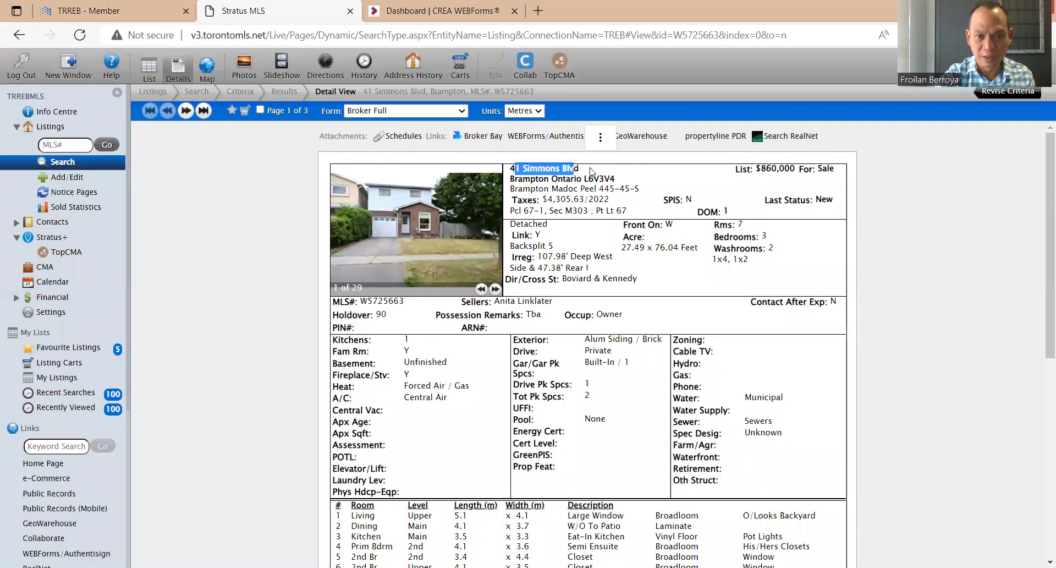
click(592, 172)
drag(509, 169, 579, 173)
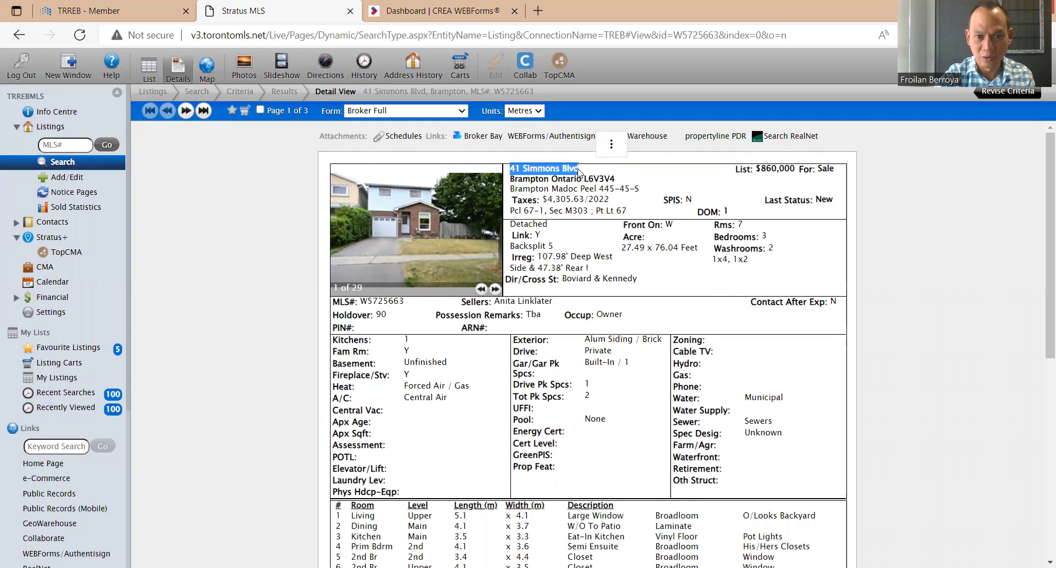
right_click(580, 172)
click(610, 181)
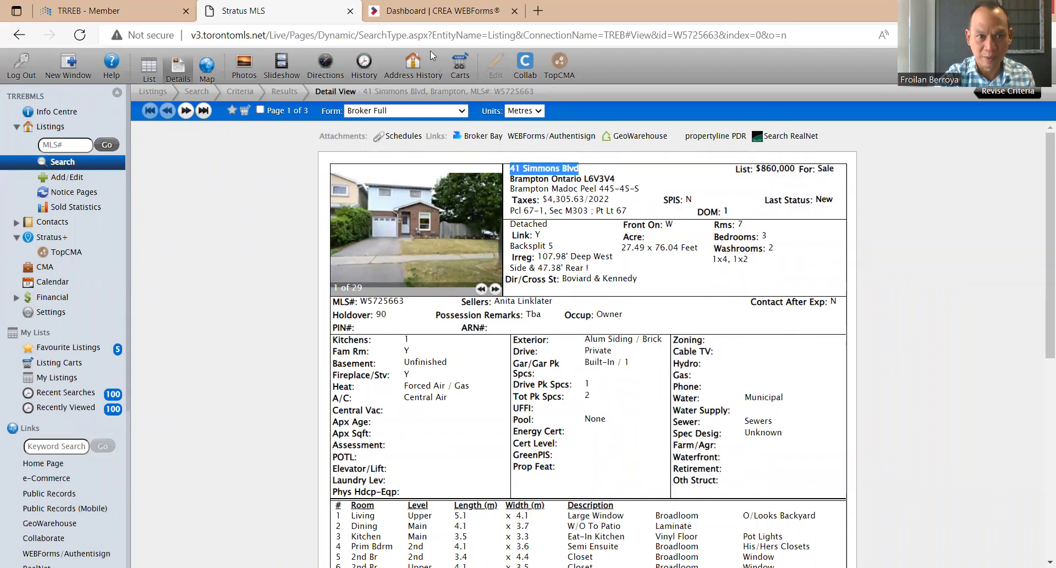
click(427, 13)
right_click(478, 131)
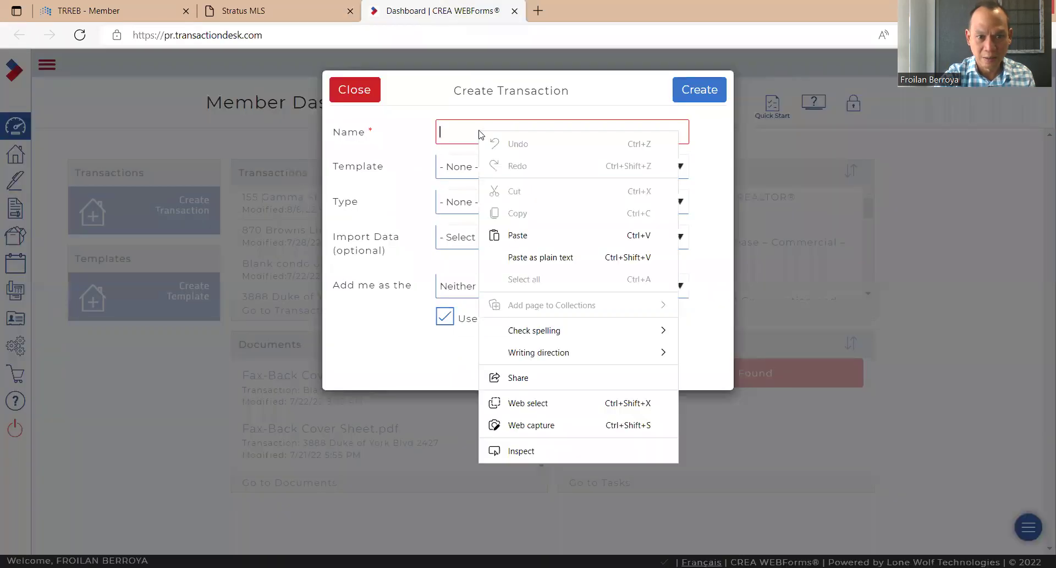
click(552, 237)
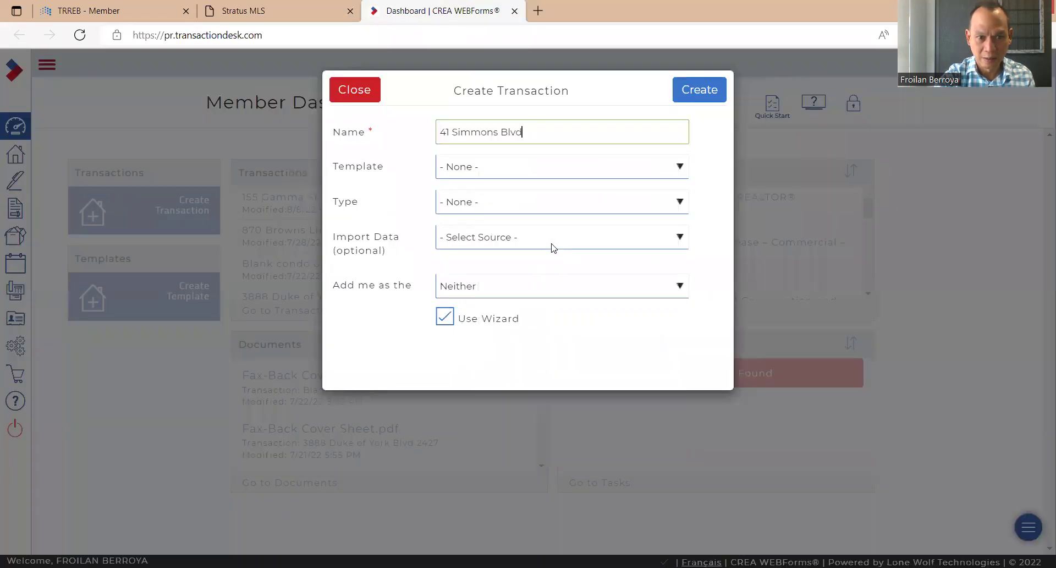
Choose the SELLING SIDE - SALE template, Toronto Regional Real Estate Board import, and Freehold Property type
click(681, 167)
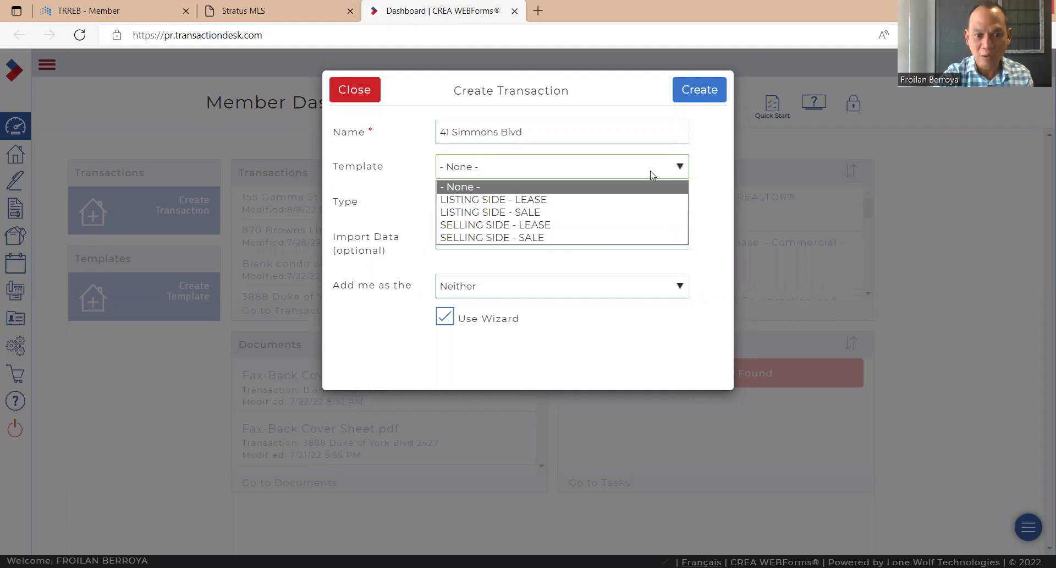
click(557, 237)
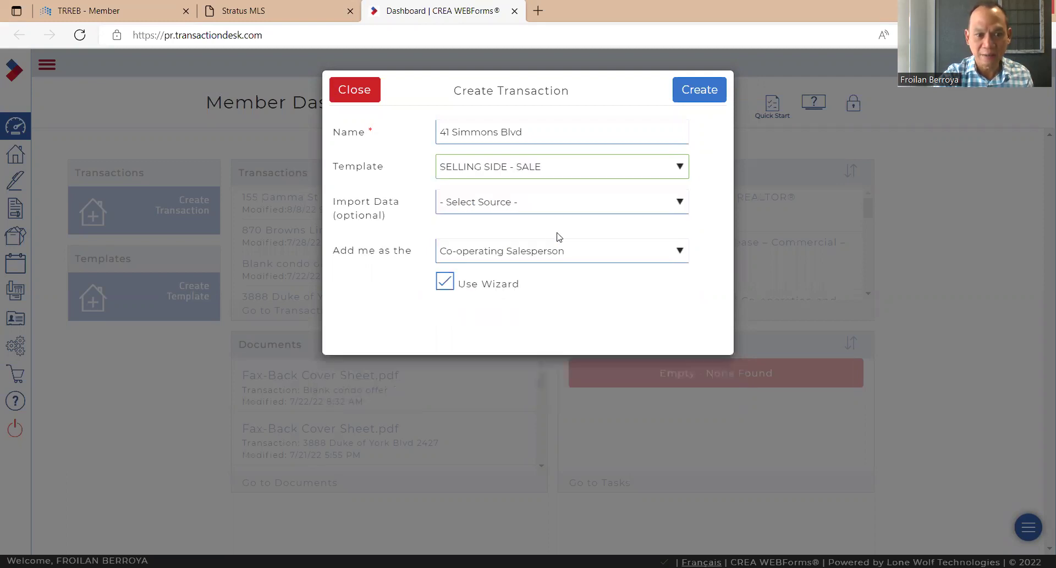
click(681, 202)
scroll(633, 271, down, 1)
scroll(635, 272, down, 4)
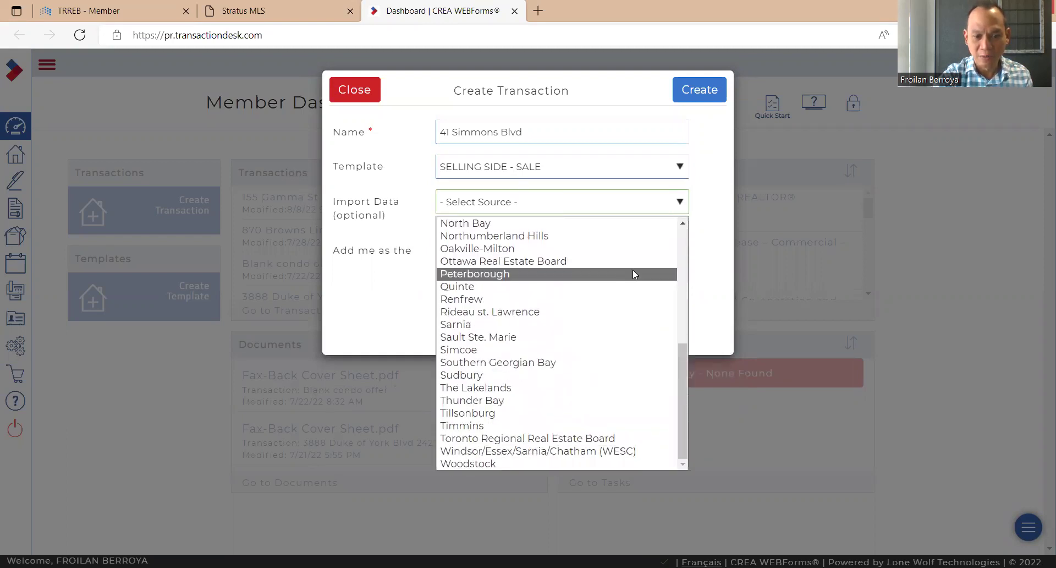
click(611, 439)
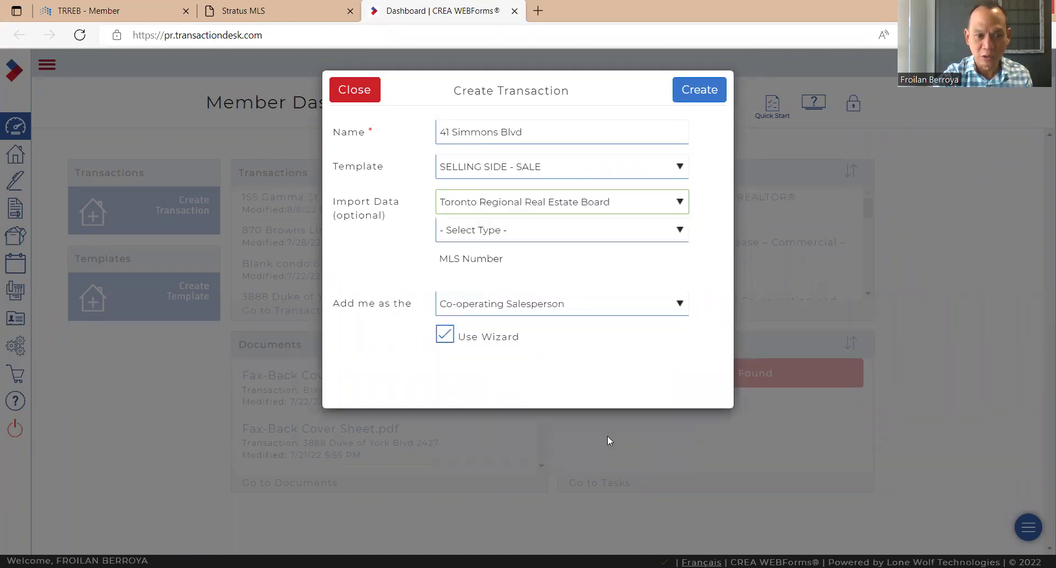
click(680, 245)
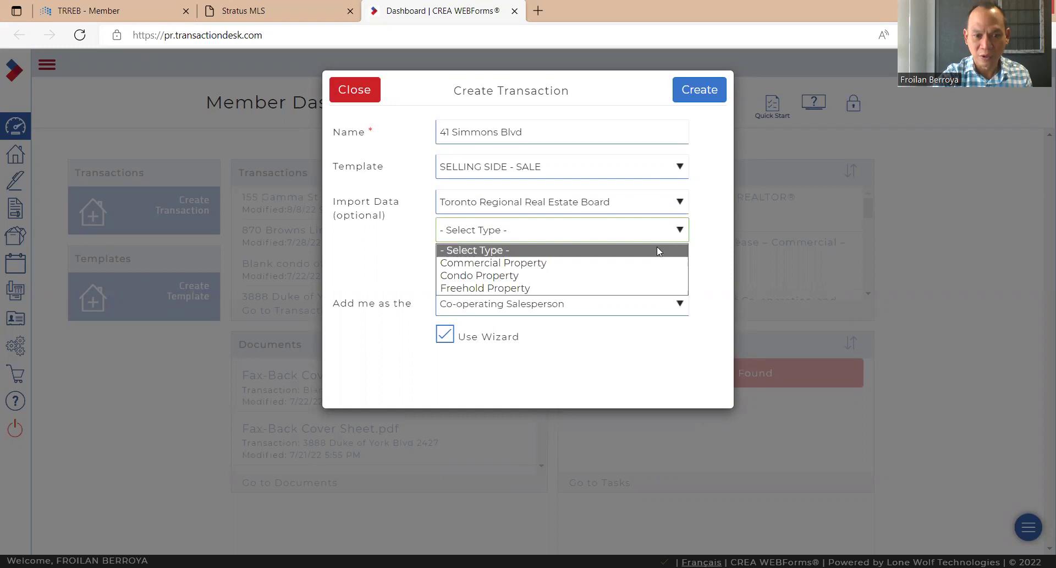
click(544, 288)
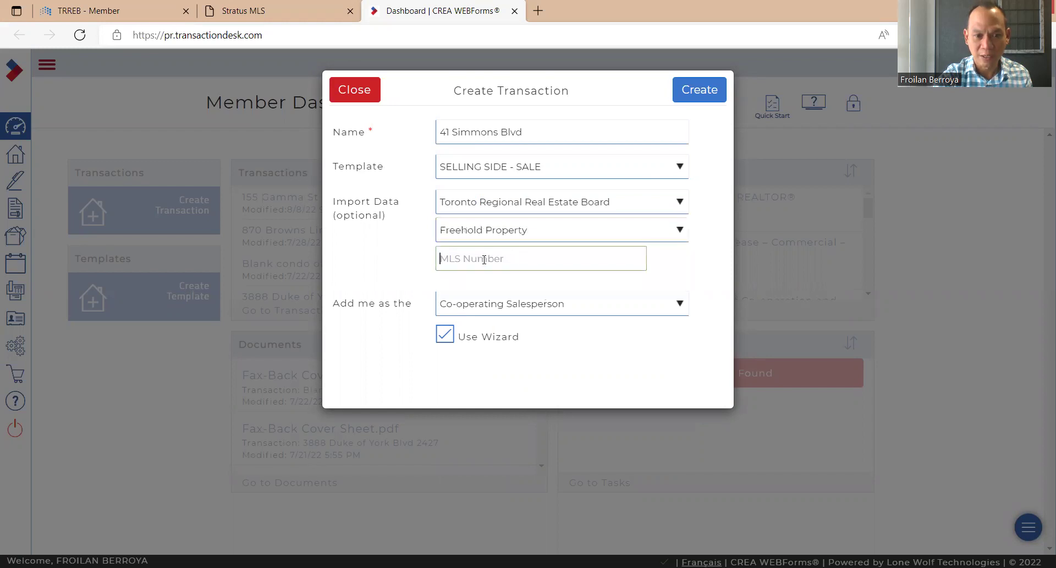
Paste MLS number W5725663 from the listing into the import field and create the transaction
click(257, 11)
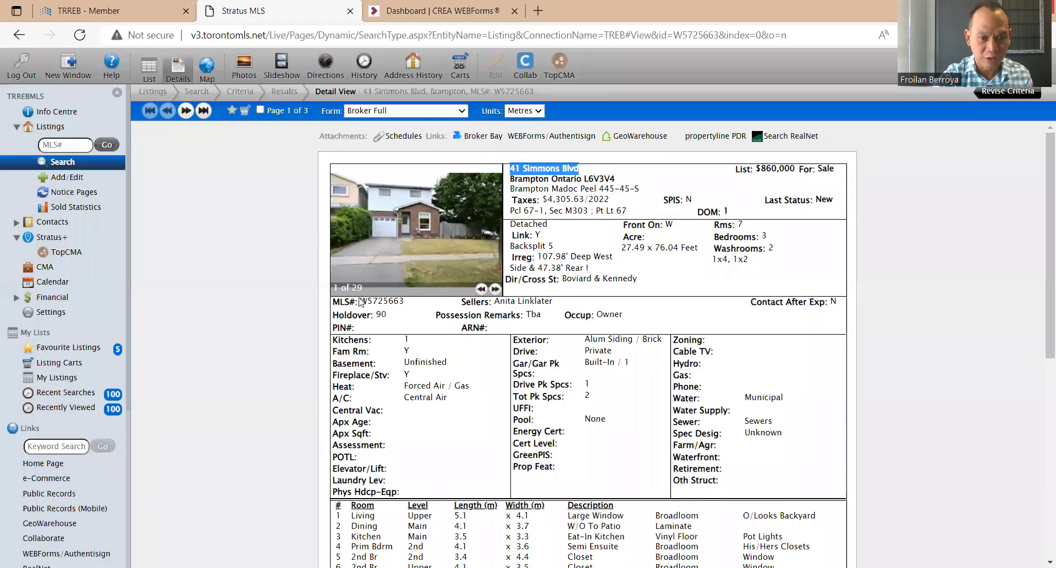
drag(361, 301, 403, 303)
right_click(398, 302)
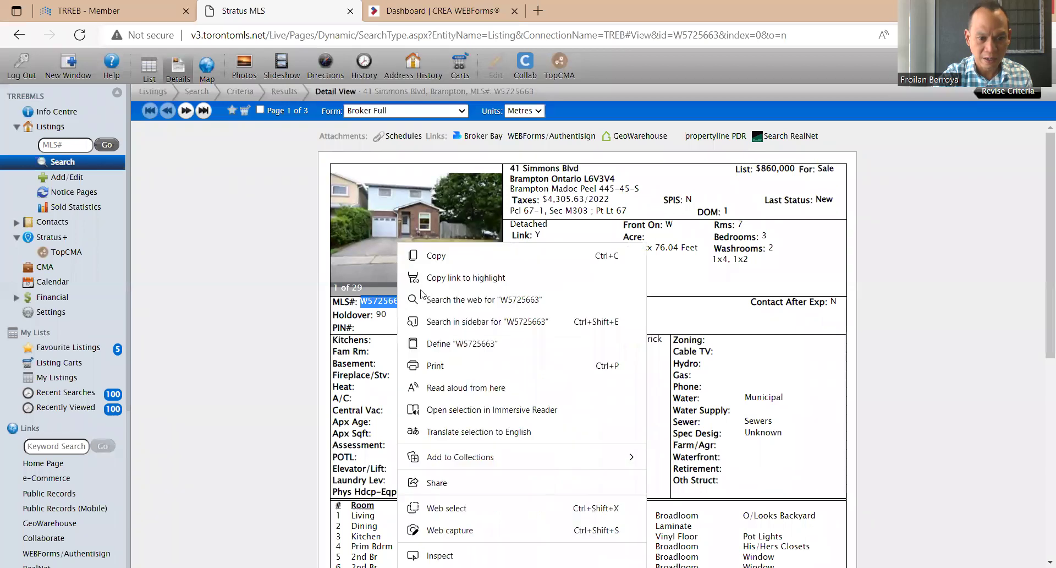
click(366, 189)
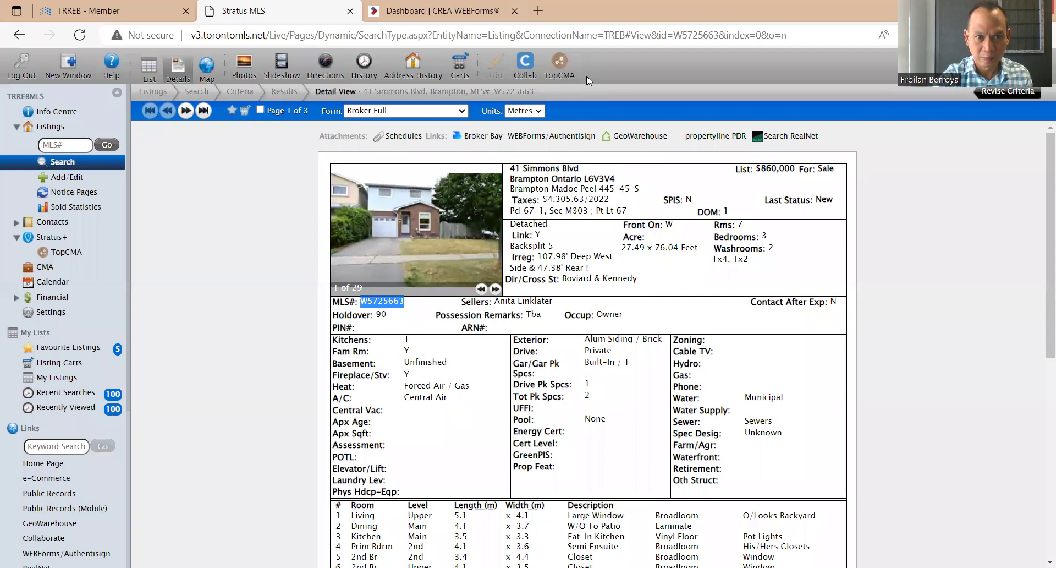
key(ctrl+Tab)
right_click(469, 258)
click(518, 339)
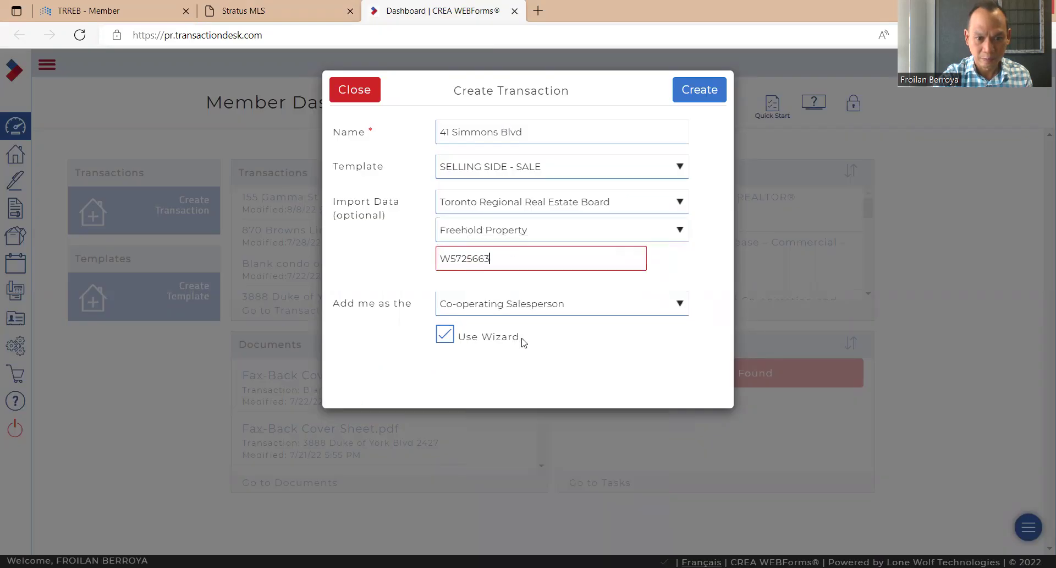
click(697, 90)
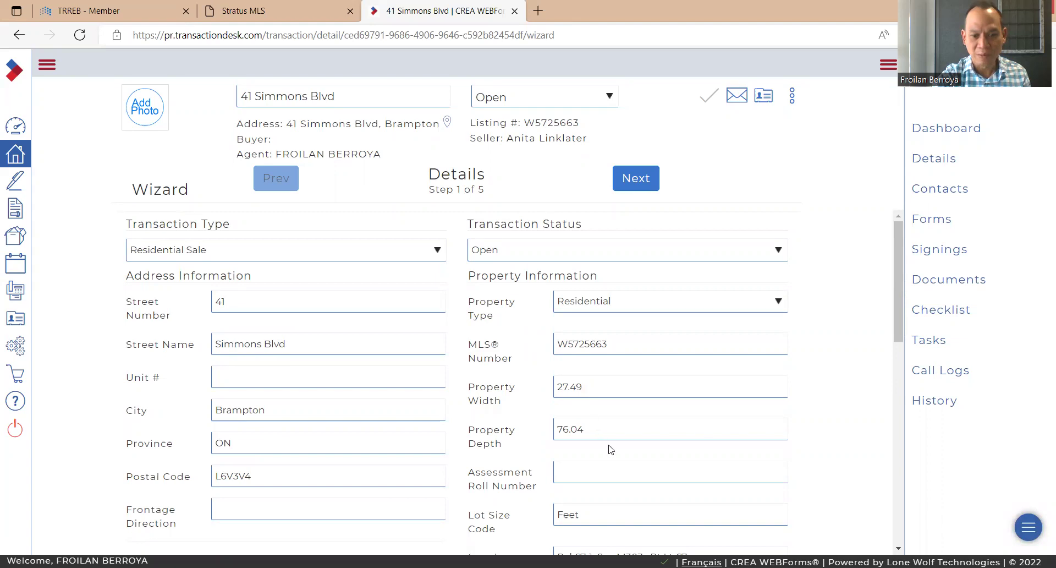
Scroll the Details step to review MLS number W5725663, width 27.49 and depth 76.04
scroll(608, 447, down, 5)
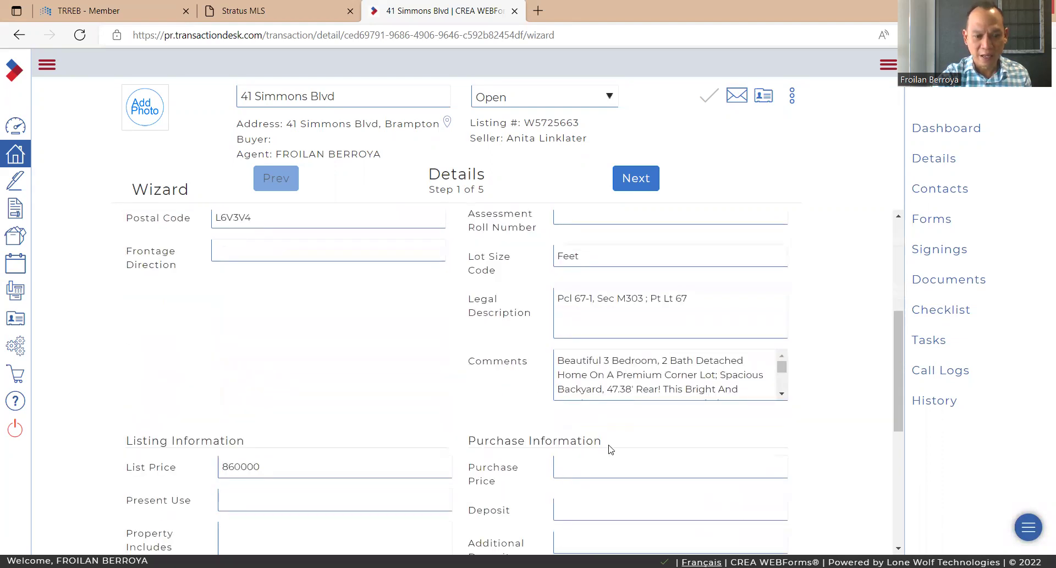
scroll(609, 448, down, 2)
scroll(609, 448, down, 2)
scroll(611, 446, up, 3)
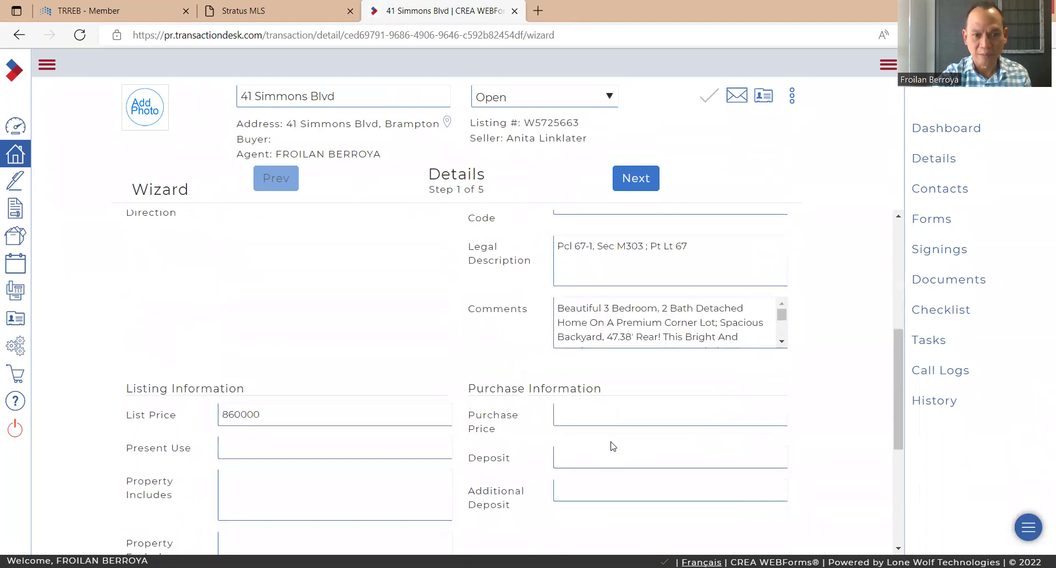
scroll(611, 442, up, 6)
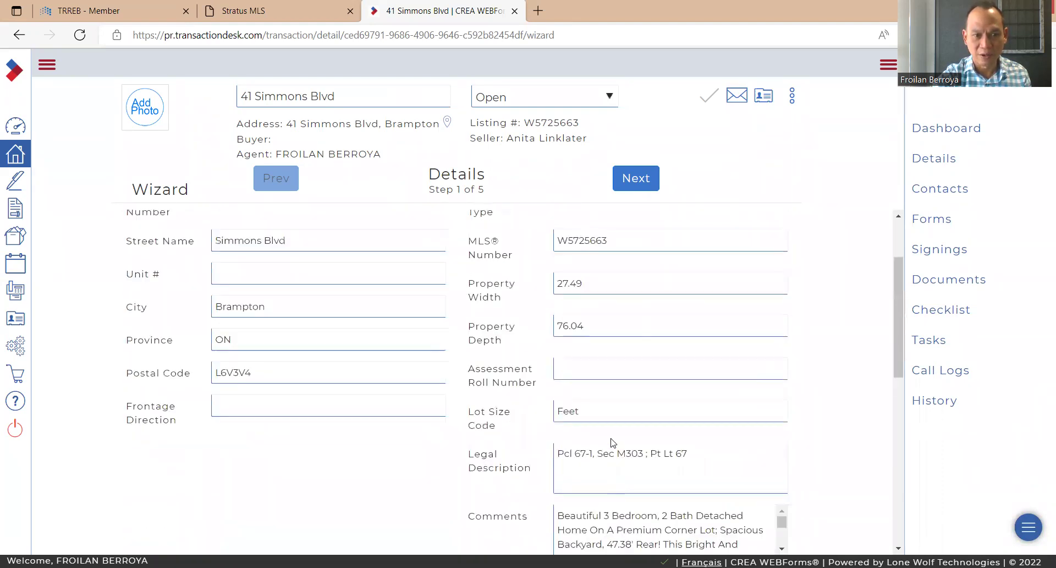
Advance past Transaction Dates (contract 08/08/2022, expiry 12/17/2022) to the Contacts step
click(636, 182)
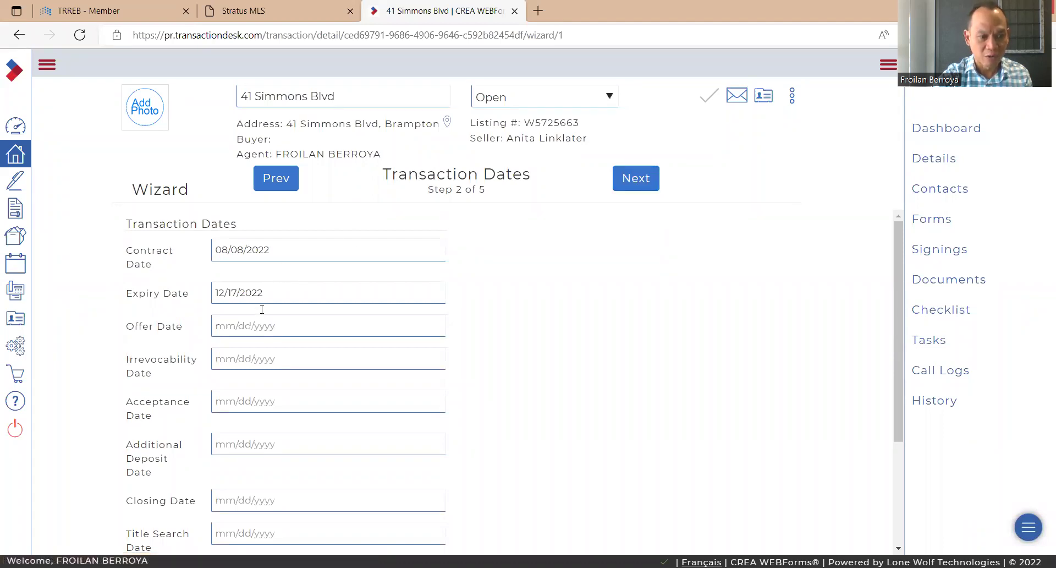
scroll(262, 309, down, 1)
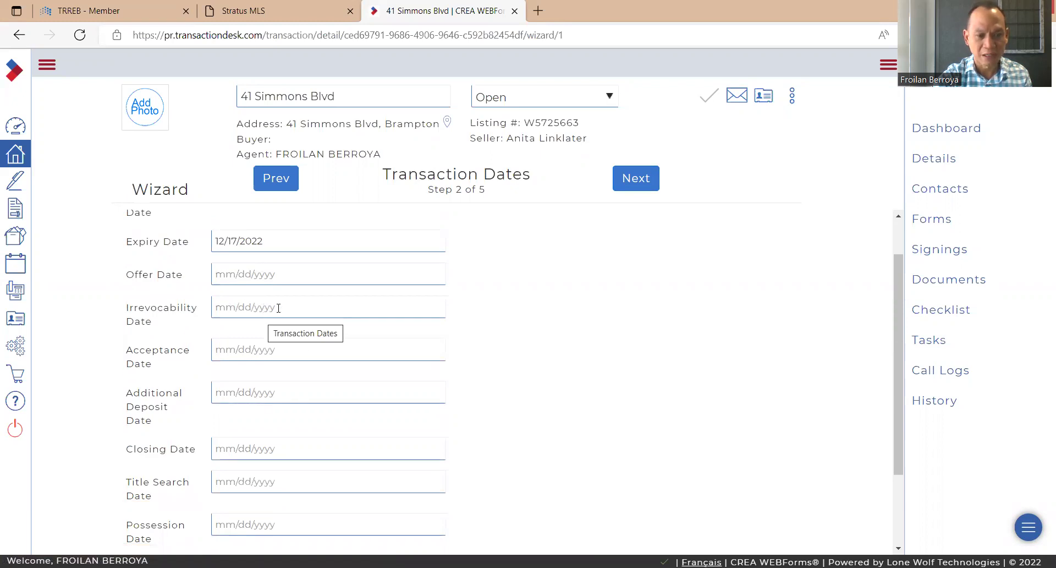
click(642, 183)
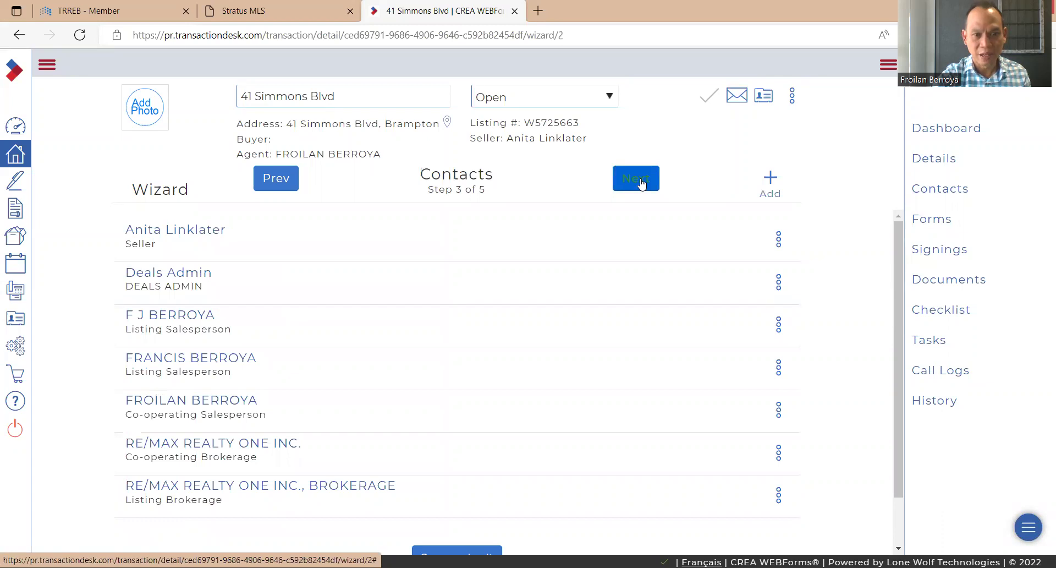
Go to the Forms step, review the attached Ontario forms, then continue to Documents
click(642, 183)
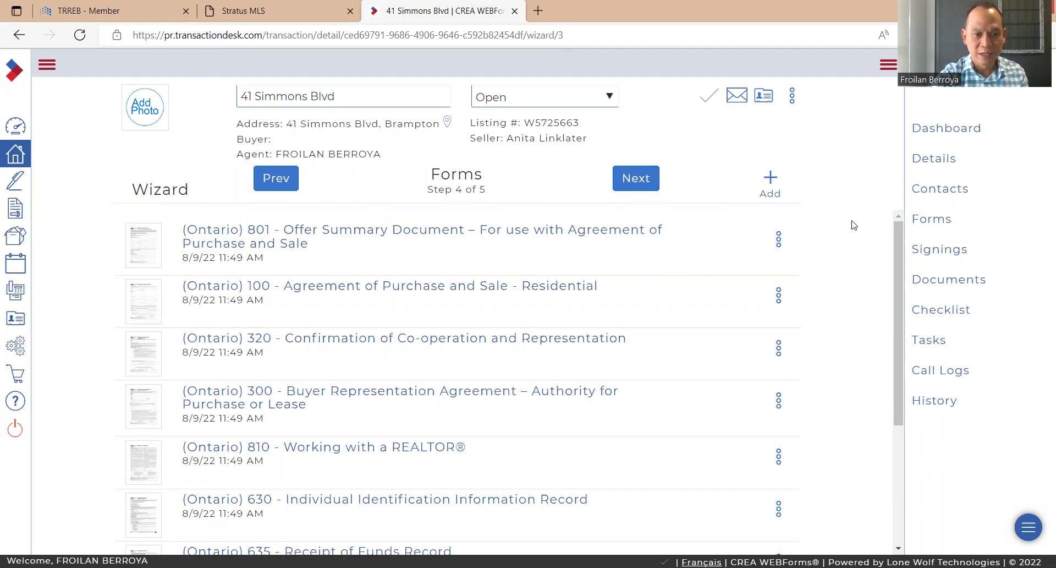
scroll(854, 225, down, 2)
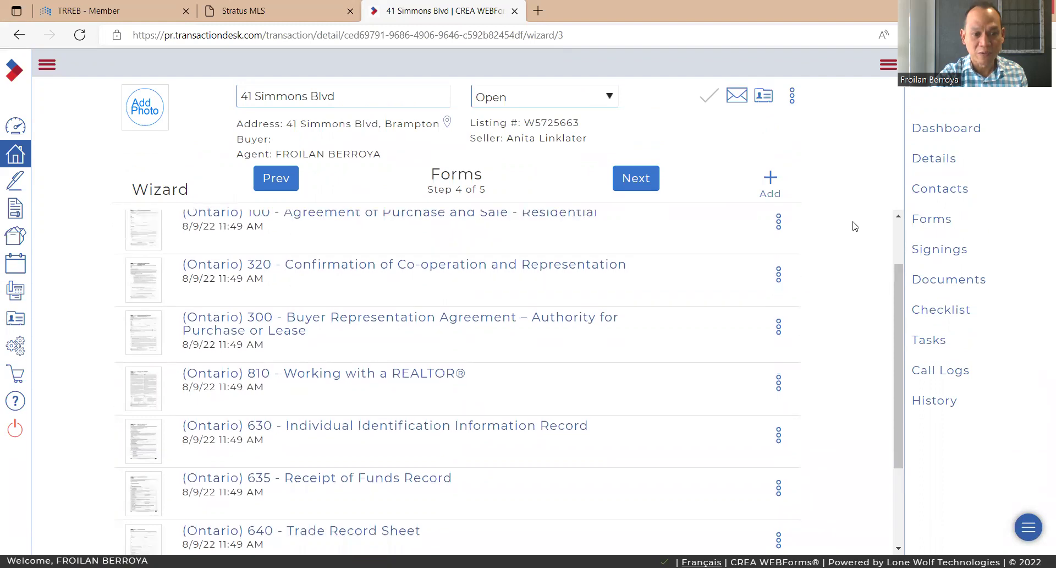
scroll(854, 226, up, 2)
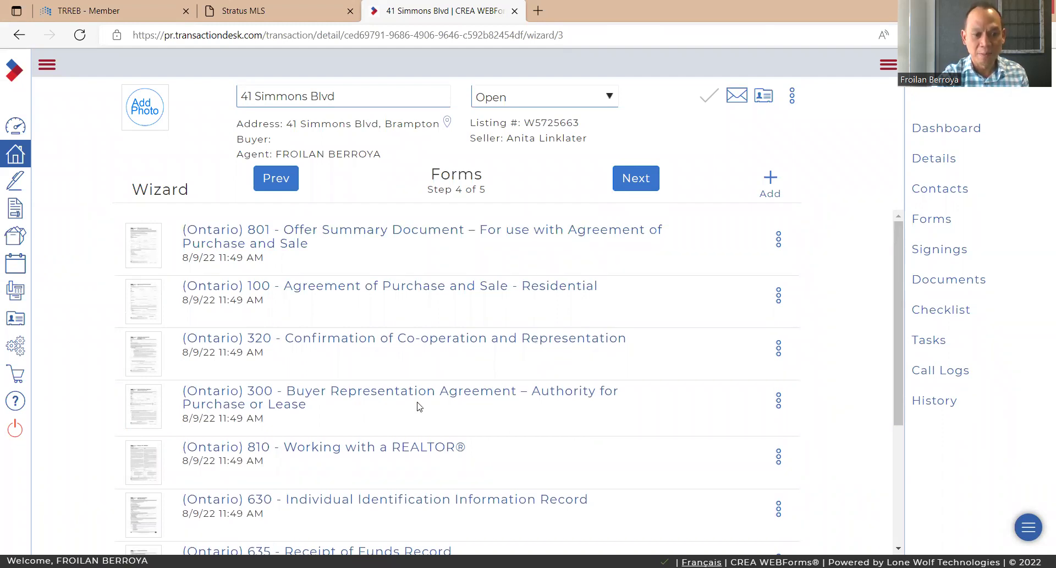
scroll(391, 442, down, 2)
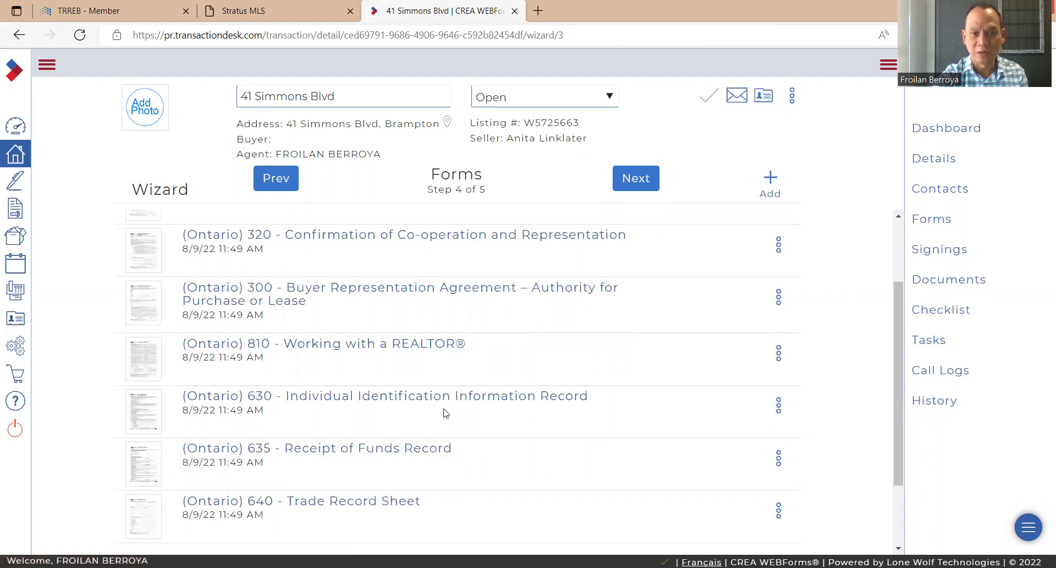
scroll(608, 229, up, 1)
click(635, 179)
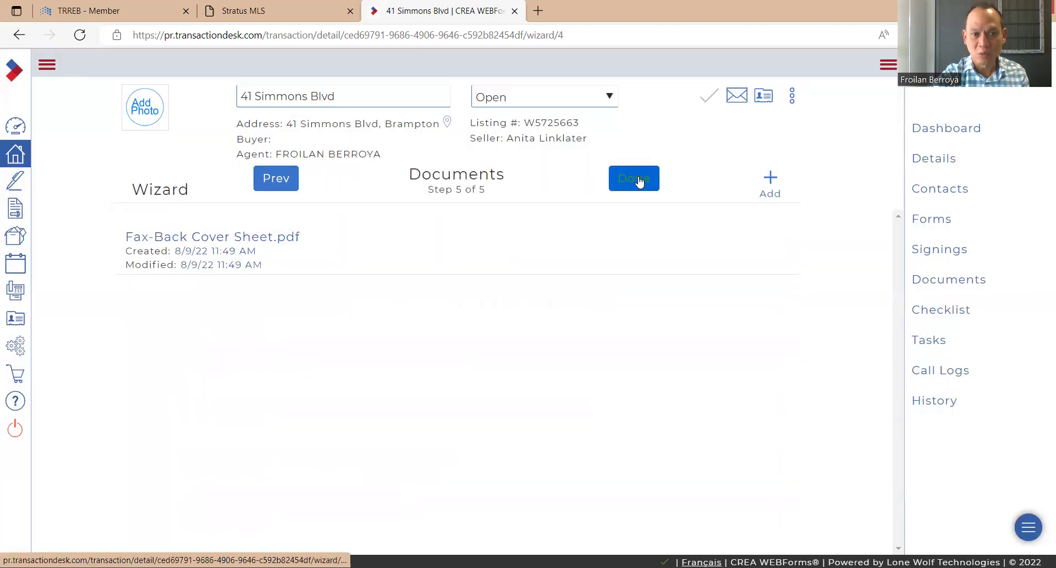
click(638, 179)
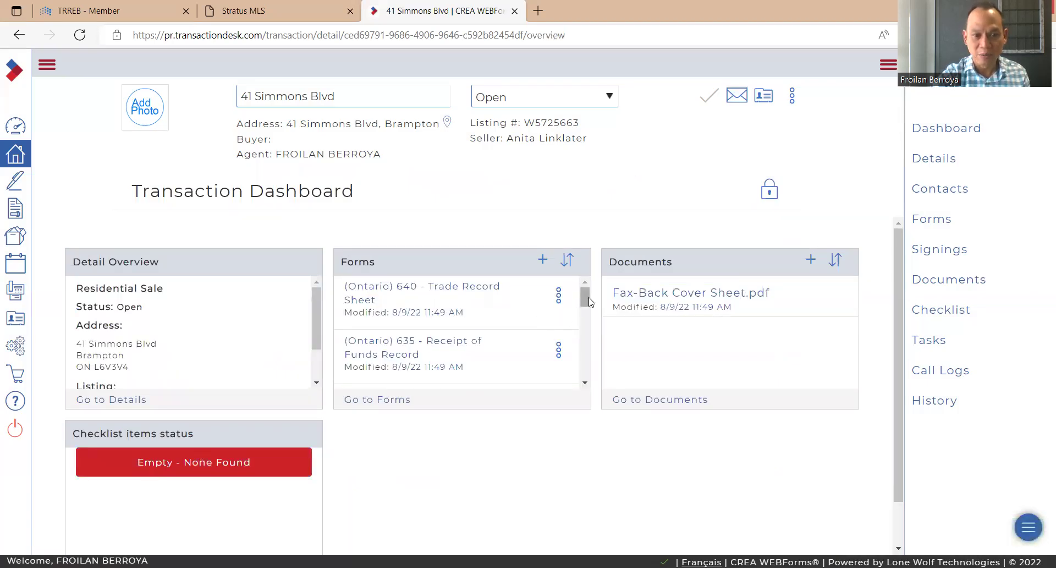
scroll(582, 308, down, 1)
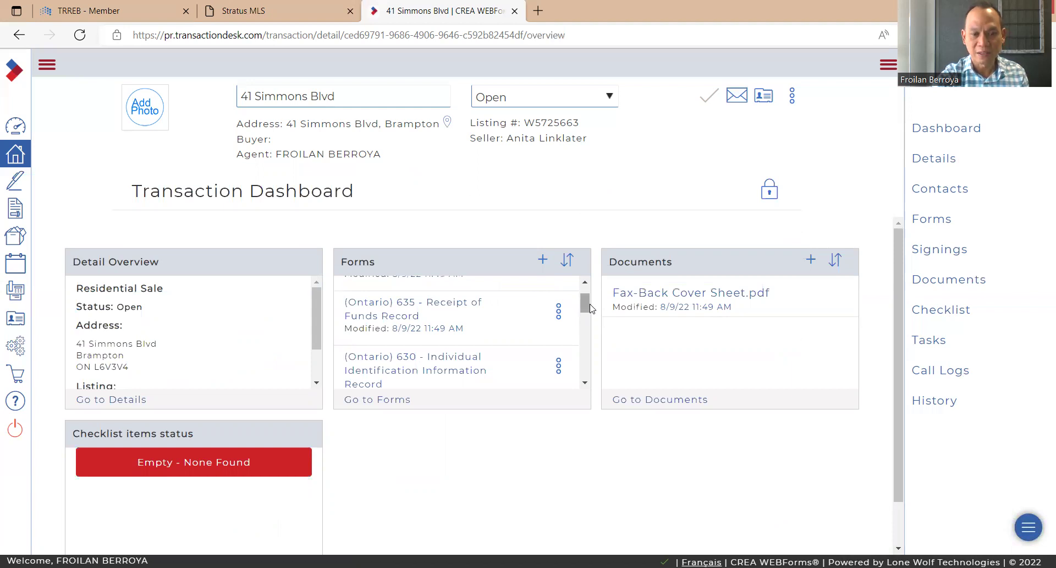